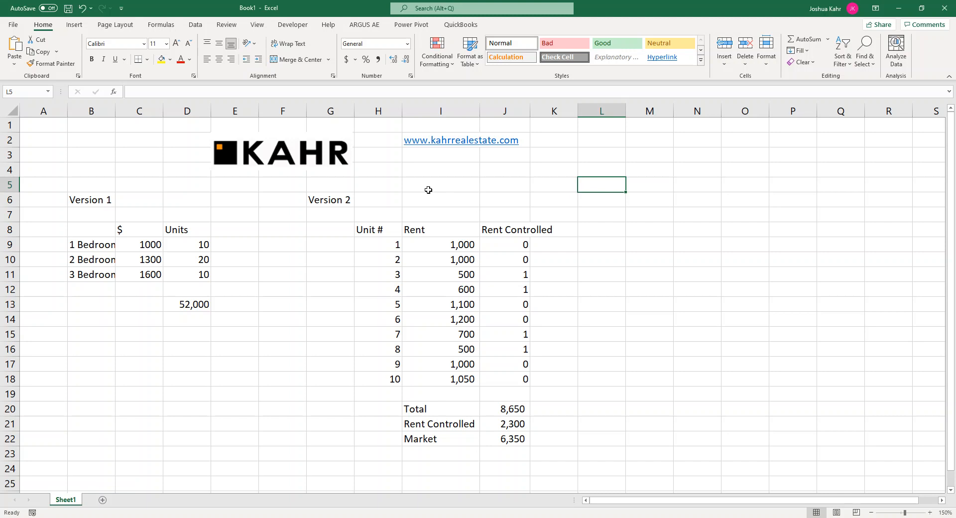
# Step: Widen column B so the bedroom labels in the Version 1 table fit completely
pyautogui.press('Left')
pyautogui.press('Left')
pyautogui.press('Left')
pyautogui.press('Left')
pyautogui.press('Left')
pyautogui.press('Left')
pyautogui.press('Left')
pyautogui.press('Left')
pyautogui.press('Left')
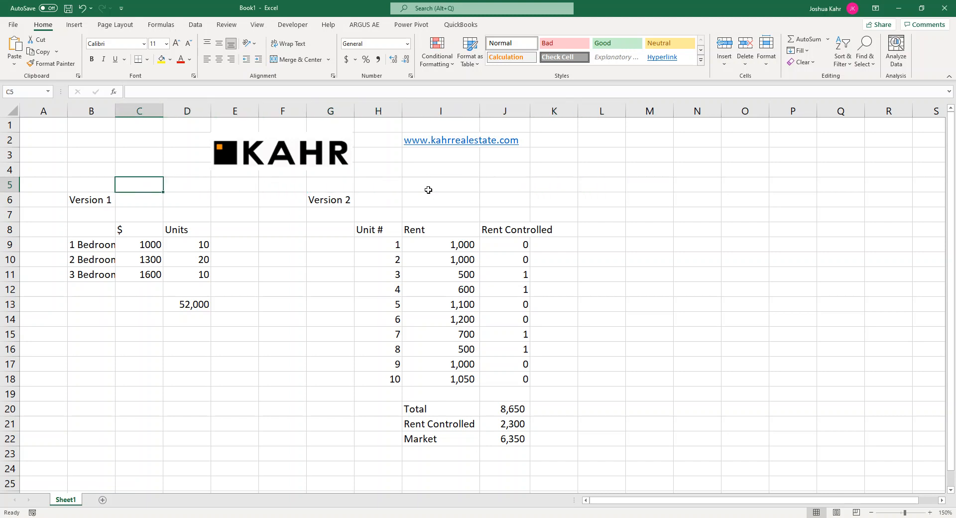
pyautogui.press('Left')
pyautogui.moveTo(118, 116); pyautogui.dragTo(147, 113)
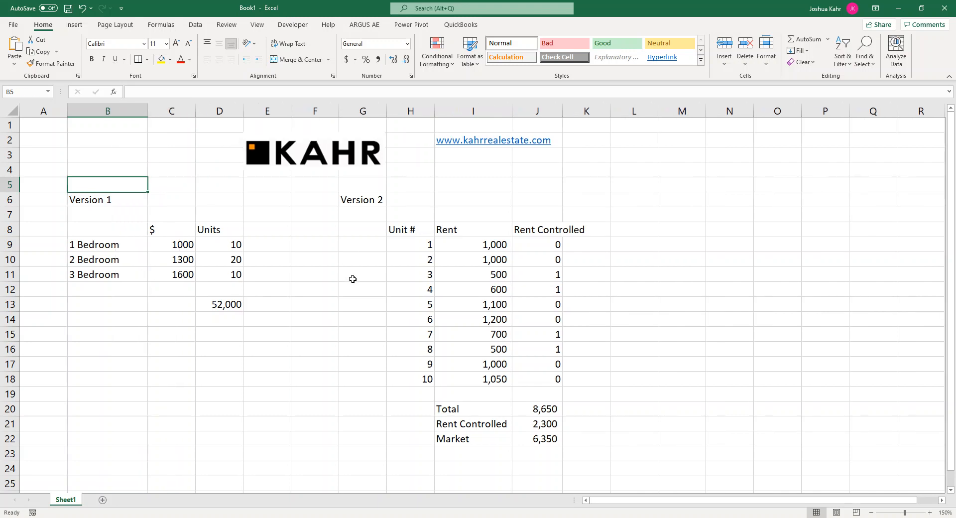
# Step: Review the bedroom types, unit counts and rents in rows 9 to 11 of the Version 1 table
pyautogui.press('Down')
pyautogui.press('Down')
pyautogui.press('Down')
pyautogui.press('Down')
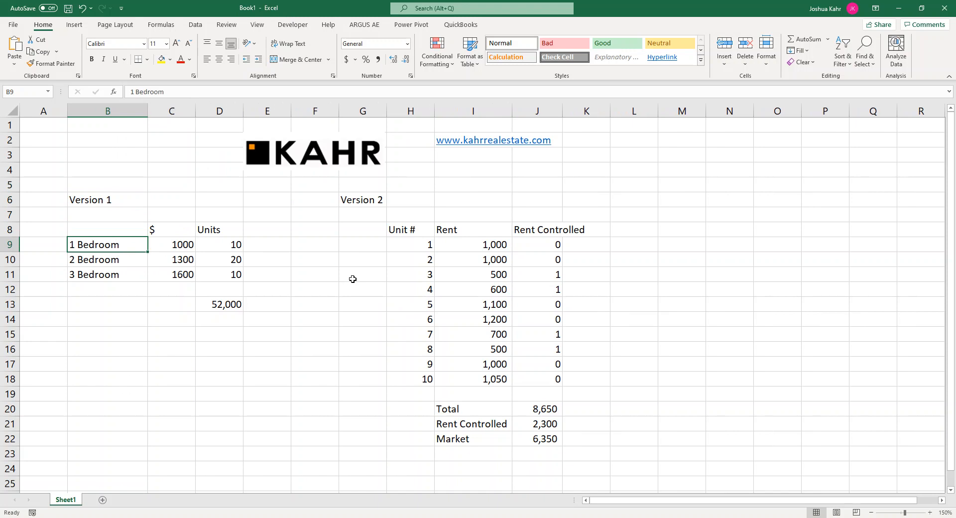
pyautogui.press('Right')
pyautogui.press('Left')
pyautogui.press('Right')
pyautogui.press('Right')
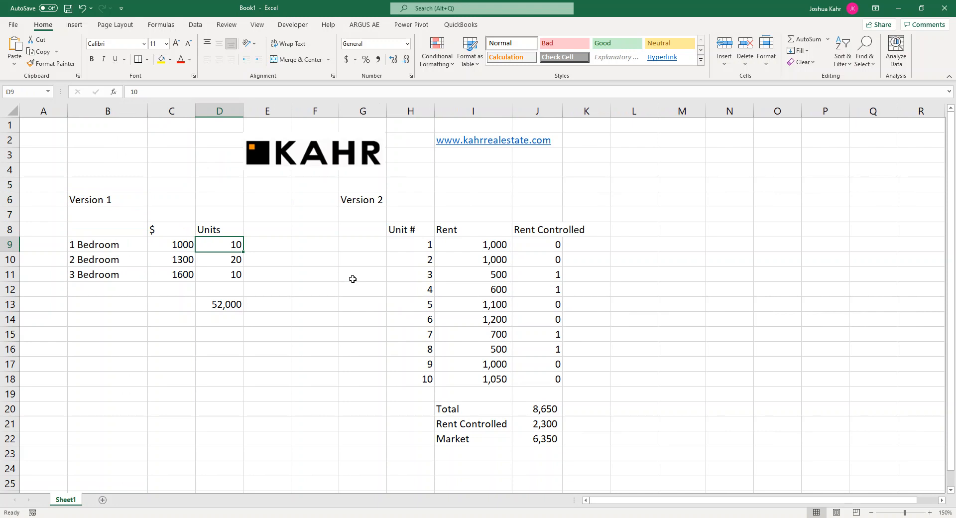
pyautogui.press('Down')
pyautogui.press('Down')
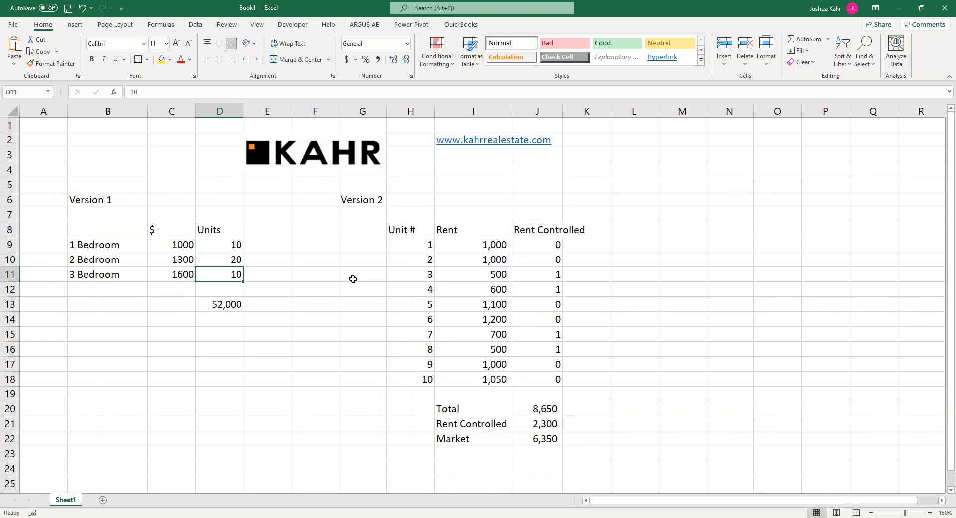
pyautogui.press('Left')
pyautogui.press('Up')
pyautogui.press('Up')
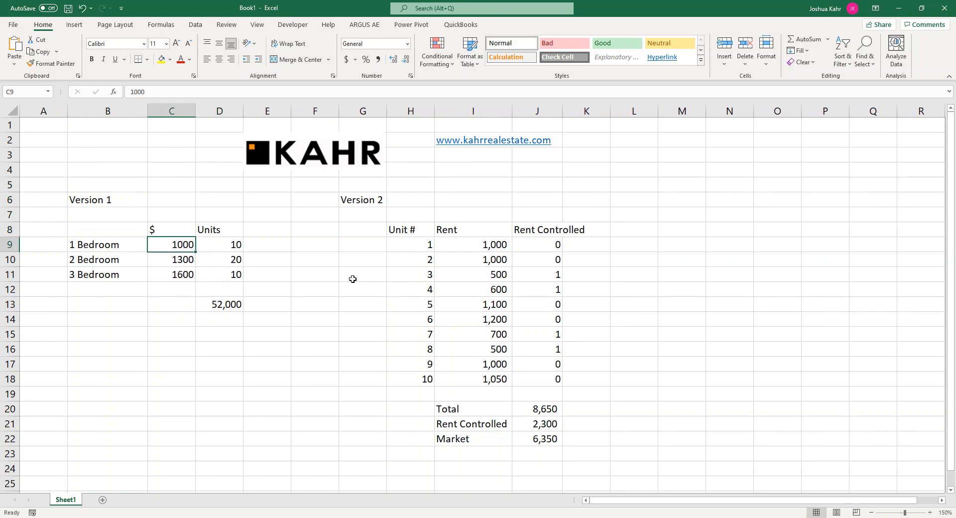
pyautogui.press('Down')
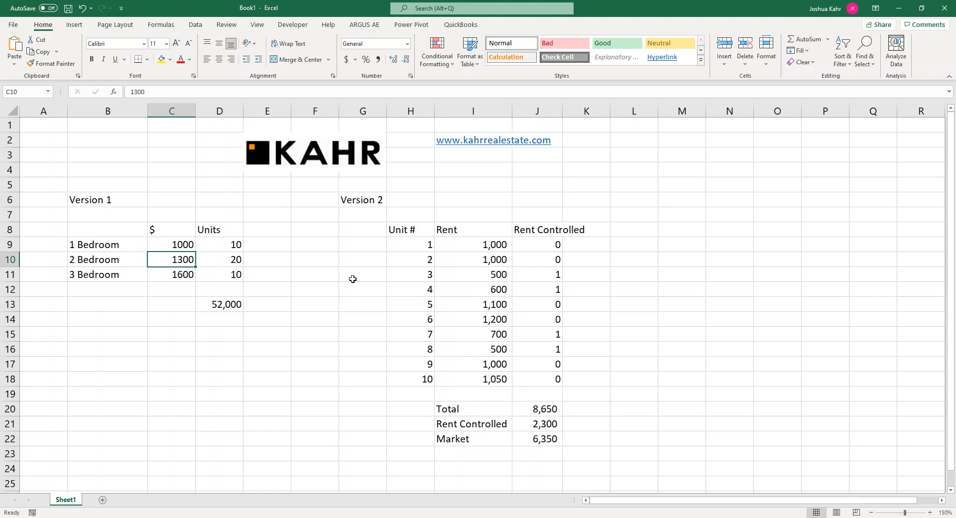
pyautogui.press('Down')
# Step: Enter a formula in E9 that multiplies the 1 Bedroom rent in C9 by the unit count in D9
pyautogui.press('Right')
pyautogui.press('Right')
pyautogui.press('Up')
pyautogui.press('Up')
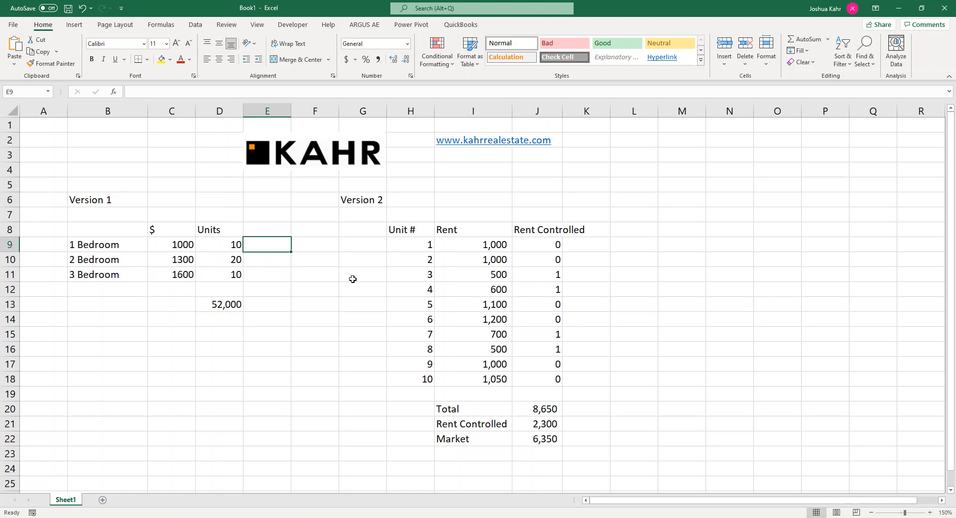
pyautogui.write('+')
pyautogui.press('Left')
pyautogui.press('Left')
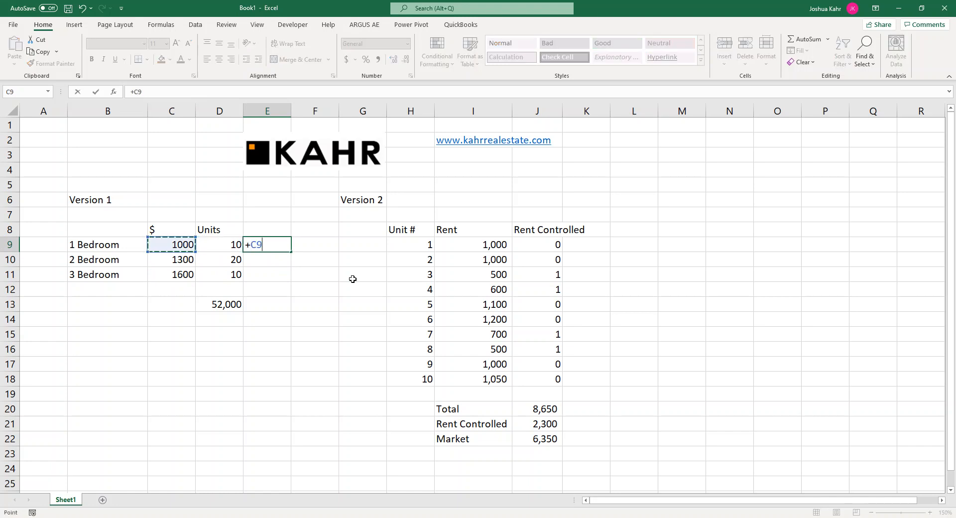
pyautogui.write('*')
pyautogui.press('Left')
pyautogui.press('Return')
pyautogui.press('Up')
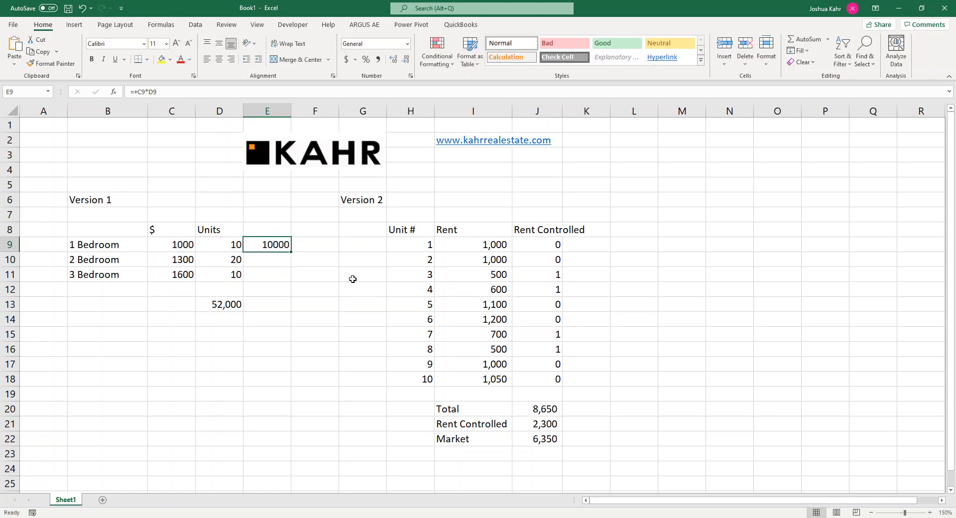
# Step: Copy the rent-times-units formula from E9 into E10 and E11
pyautogui.hotkey('ctrl', 'c')
pyautogui.press('Down')
pyautogui.hotkey('ctrl', 'v')
pyautogui.press('Down')
pyautogui.hotkey('ctrl', 'v')
# Step: Total E9:E11 with a SUM formula in E12 and check the range it references
pyautogui.press('Down')
pyautogui.write('+sum(')
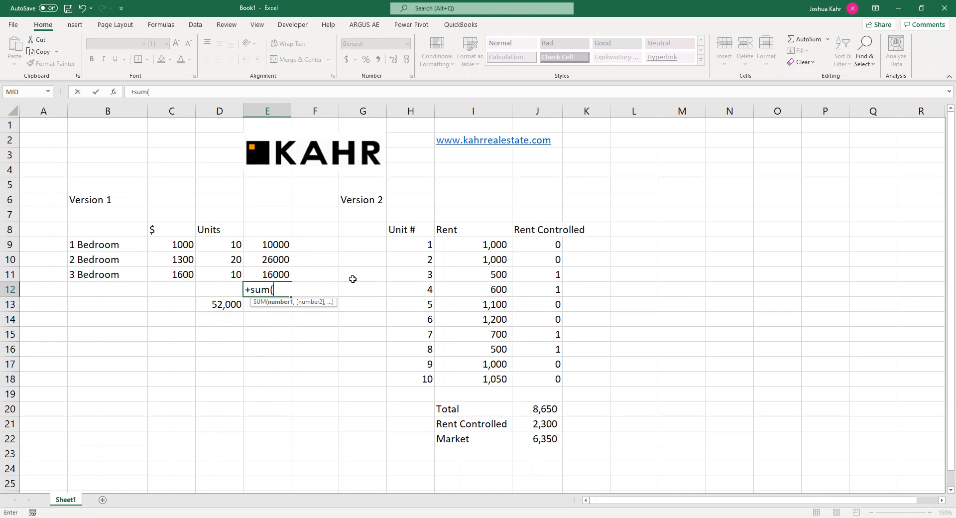
pyautogui.press('Up')
pyautogui.hotkey('shift', 'Up')
pyautogui.hotkey('shift', 'Up')
pyautogui.press('Return')
pyautogui.press('Up')
pyautogui.press('F2')
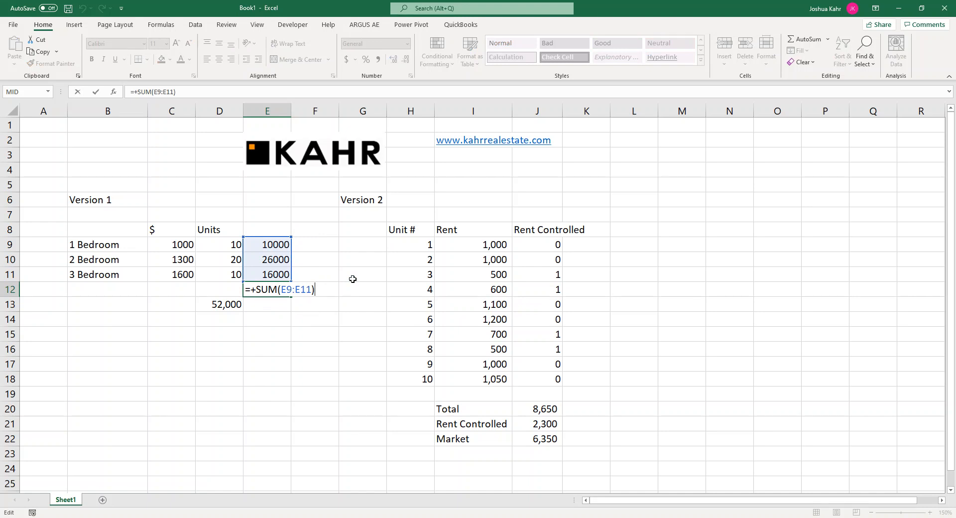
pyautogui.press('Escape')
# Step: Inspect the SUMPRODUCT formula in D13 and the rent and unit ranges it references
pyautogui.press('Down')
pyautogui.press('Left')
pyautogui.press('F2')
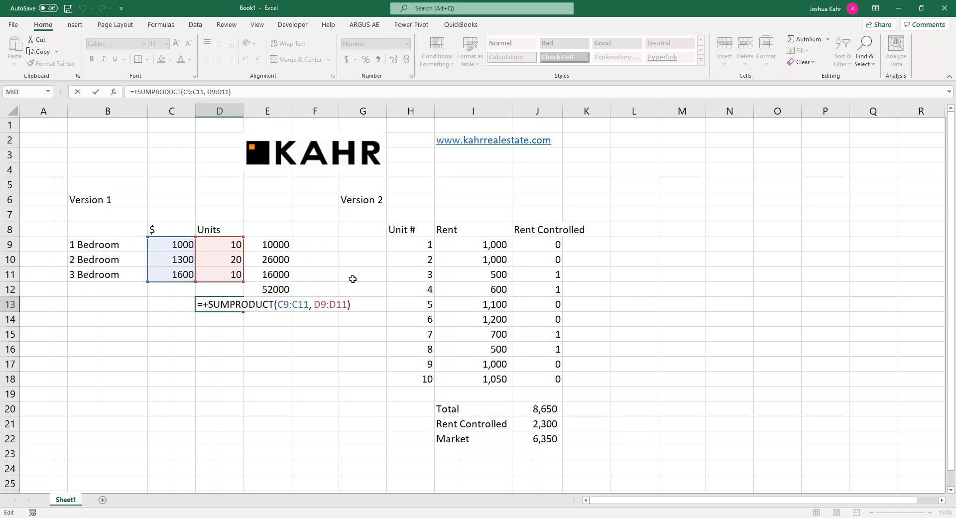
pyautogui.hotkey('ctrl', 'Return')
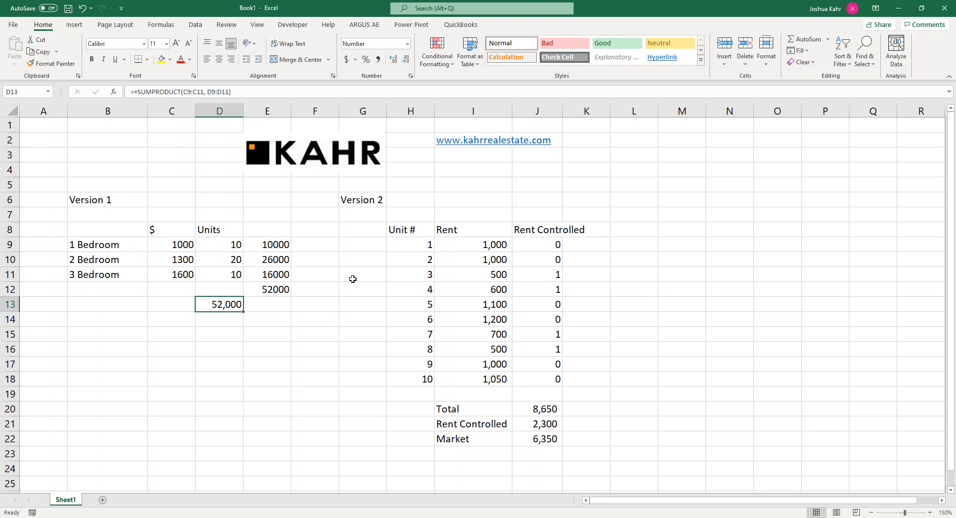
pyautogui.press('F2')
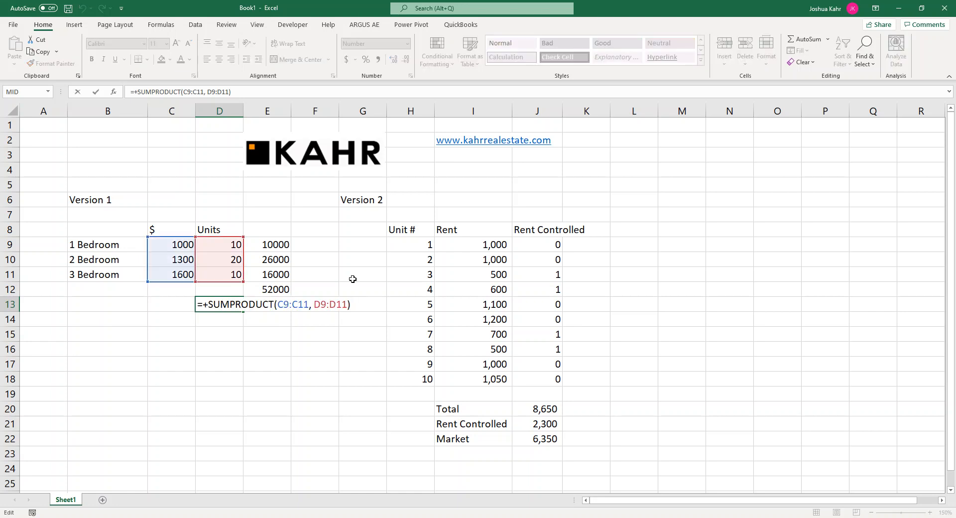
pyautogui.press('Escape')
# Step: Inspect the row-by-row multiplication formulas in E9:E11 and the SUM formula in E12
pyautogui.press('Right')
pyautogui.press('Up')
pyautogui.press('Up')
pyautogui.press('Up')
pyautogui.press('Up')
pyautogui.press('F2')
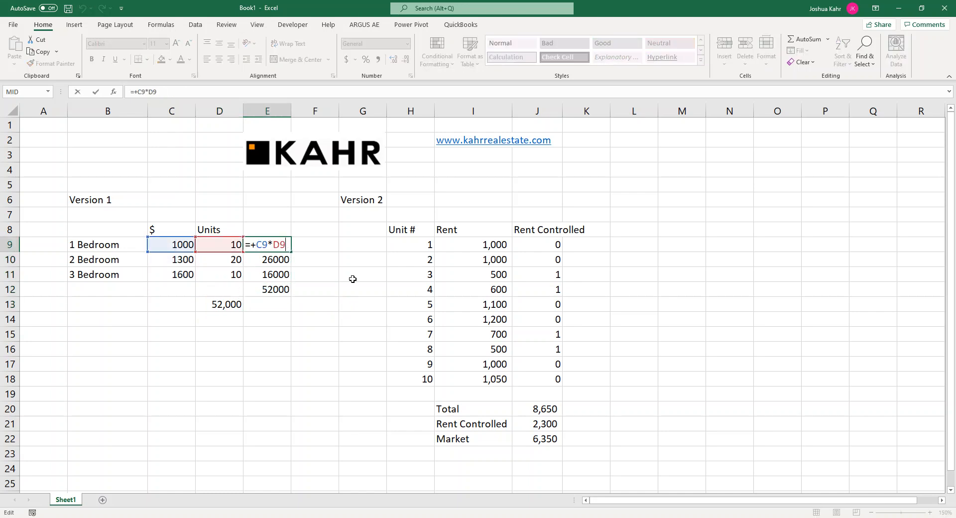
pyautogui.press('Escape')
pyautogui.press('Down')
pyautogui.press('F2')
pyautogui.press('Escape')
pyautogui.press('Down')
pyautogui.press('F2')
pyautogui.press('Escape')
pyautogui.press('Down')
pyautogui.press('F2')
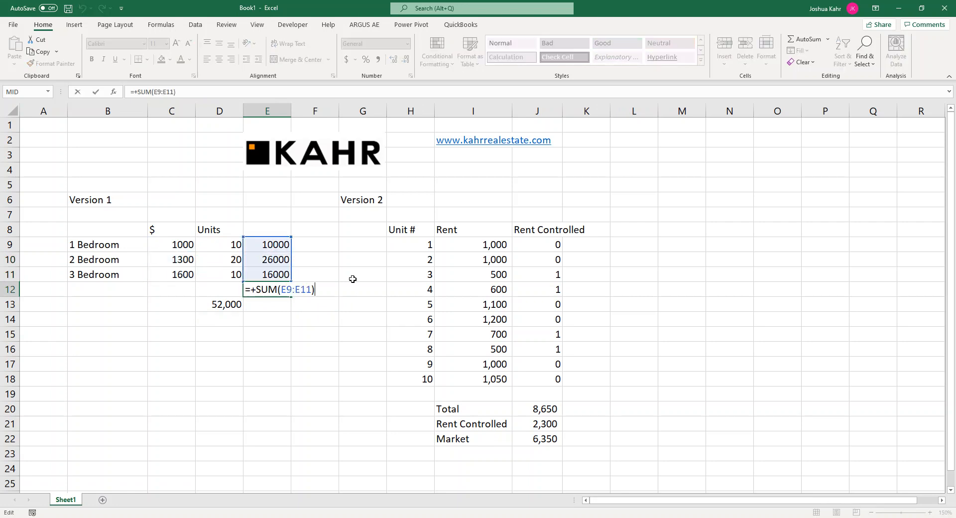
pyautogui.press('Escape')
# Step: Compare the step-by-step calculation in column E with the single SUMPRODUCT formula in D13
pyautogui.press('Up')
pyautogui.press('Up')
pyautogui.press('Up')
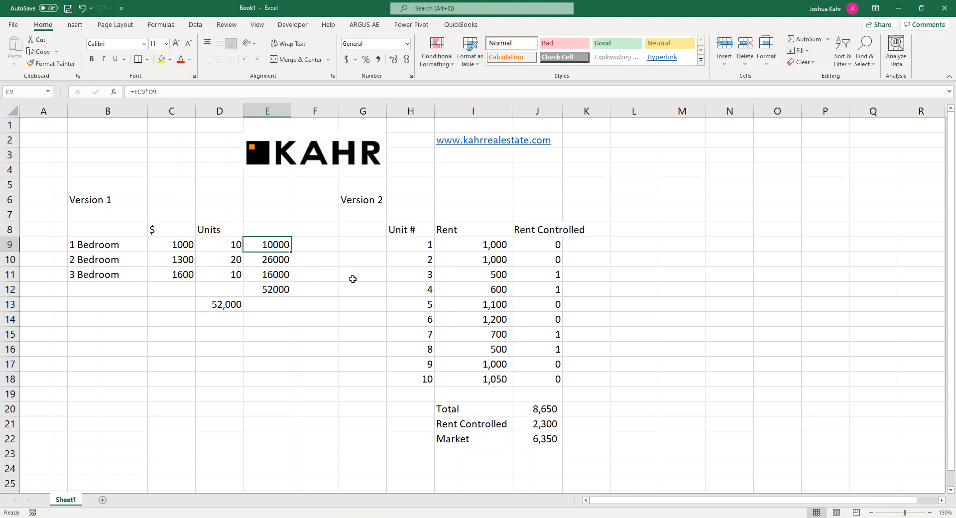
pyautogui.press('Down')
pyautogui.press('Down')
pyautogui.press('Down')
pyautogui.press('Down')
pyautogui.press('Left')
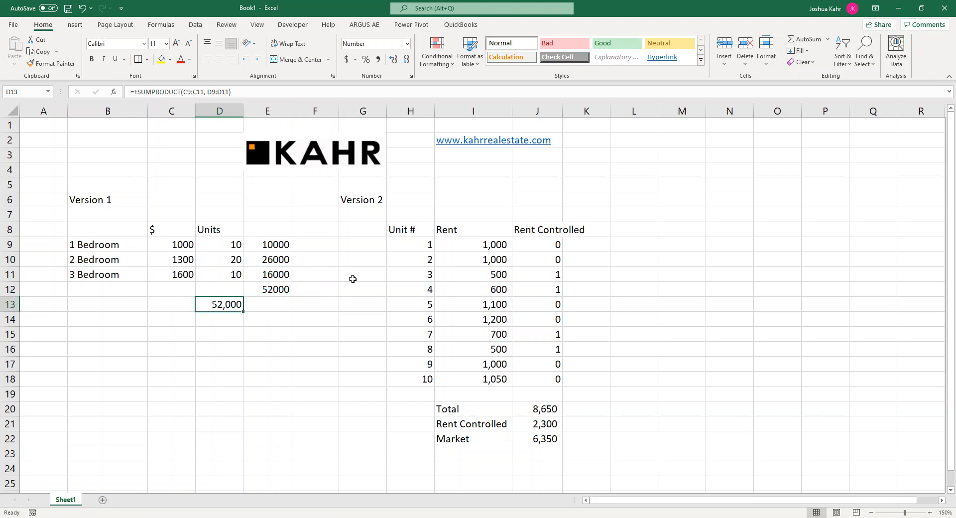
pyautogui.press('Right')
pyautogui.press('Right')
pyautogui.press('Left')
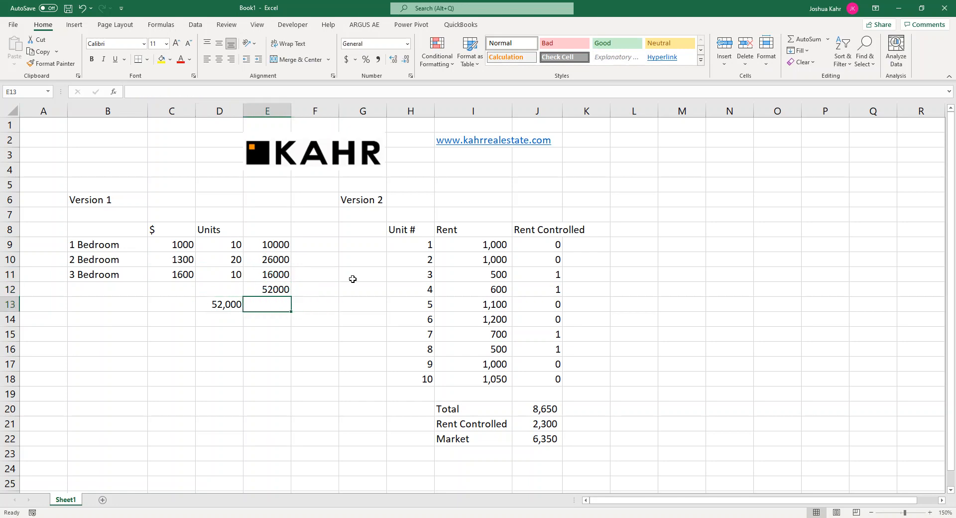
pyautogui.press('Left')
pyautogui.press('F2')
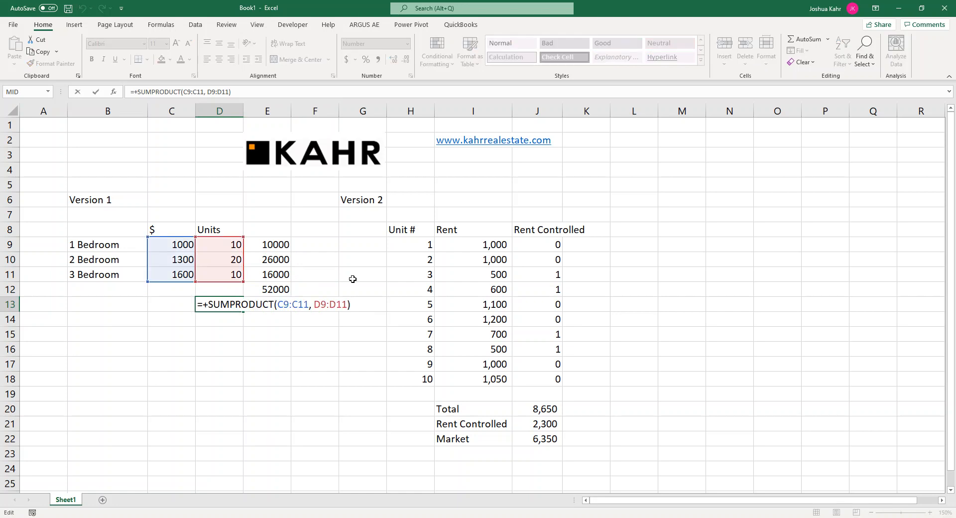
pyautogui.press('Escape')
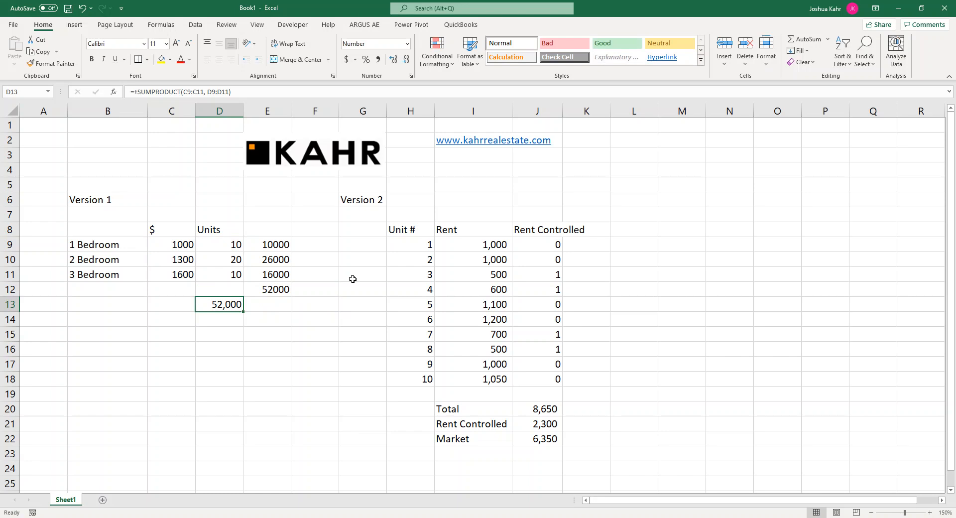
# Step: Look through the unit numbers in column H of the Version 2 table
pyautogui.press('Right')
pyautogui.press('Right')
pyautogui.press('Right')
pyautogui.press('Right')
pyautogui.press('Up')
pyautogui.press('Up')
pyautogui.press('Up')
pyautogui.press('Up')
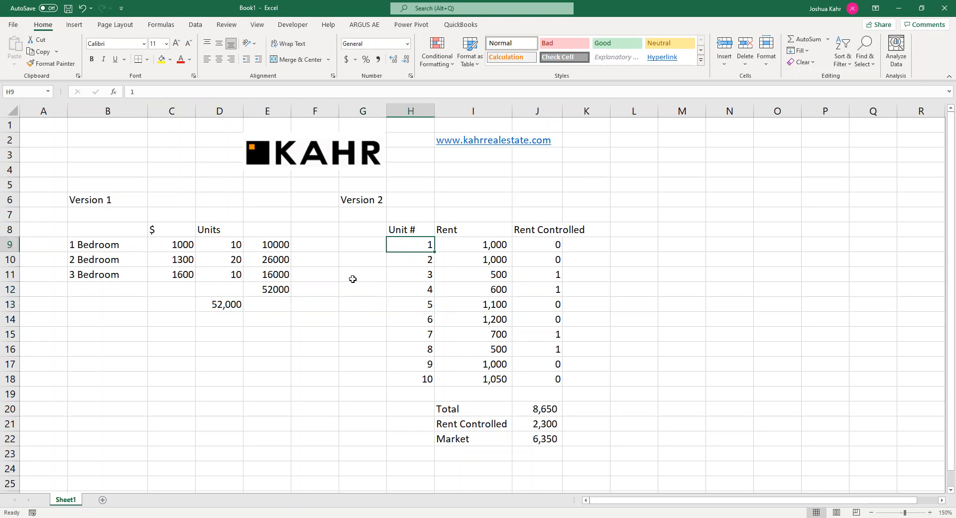
pyautogui.press('Down')
pyautogui.press('Down')
pyautogui.press('Down')
pyautogui.press('Down')
pyautogui.press('Down')
pyautogui.press('Down')
# Step: Look through the individual unit rents in column I of the Version 2 table
pyautogui.press('Right')
pyautogui.press('Up')
pyautogui.press('Up')
pyautogui.press('Up')
pyautogui.press('Up')
pyautogui.press('Up')
pyautogui.press('Up')
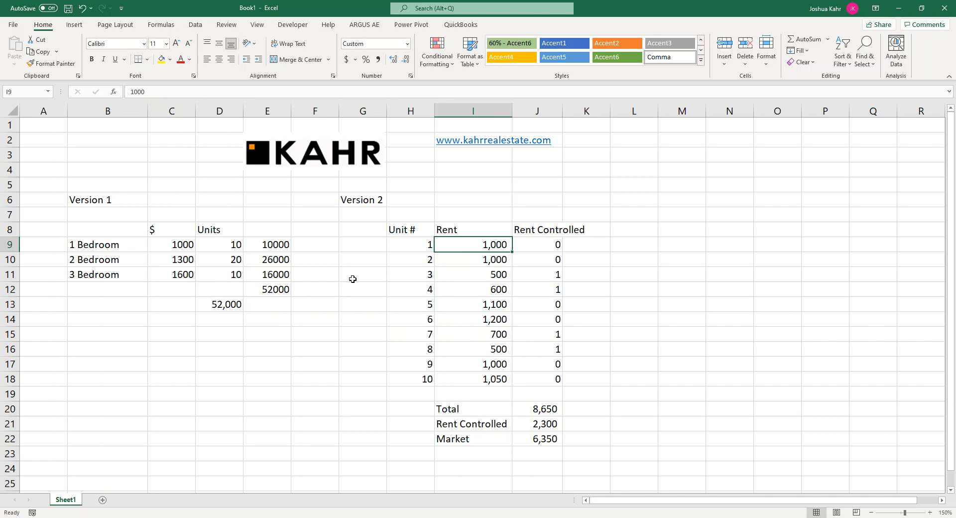
pyautogui.press('Down')
pyautogui.press('Down')
pyautogui.press('Down')
pyautogui.press('Down')
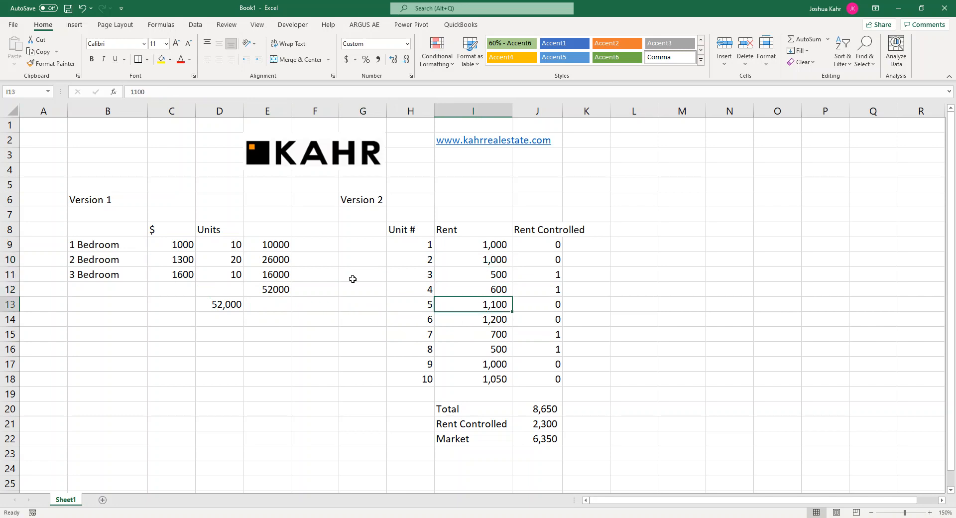
pyautogui.press('Down')
pyautogui.press('Down')
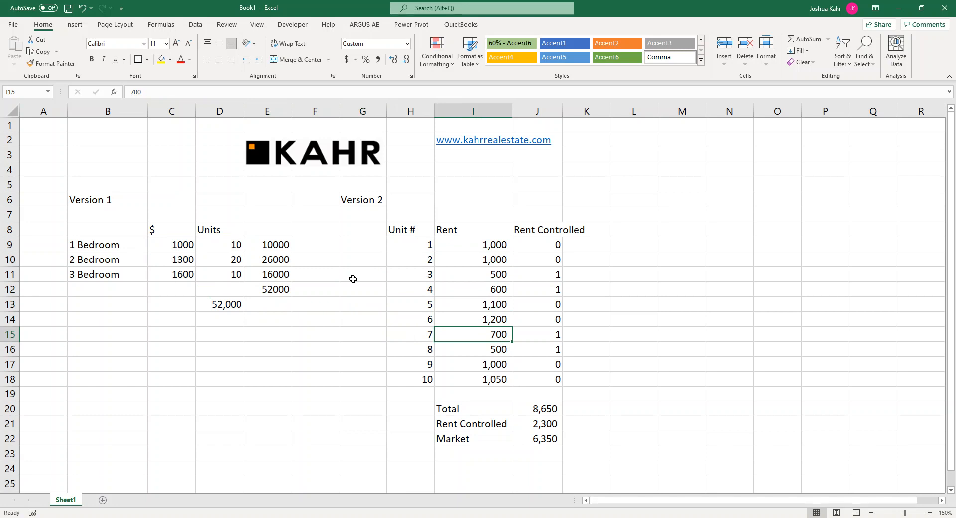
# Step: Examine the Rent Controlled flags in column J, including the entry for unit 3
pyautogui.press('Right')
pyautogui.press('Up')
pyautogui.press('Up')
pyautogui.press('Up')
pyautogui.press('Up')
pyautogui.press('Up')
pyautogui.press('Up')
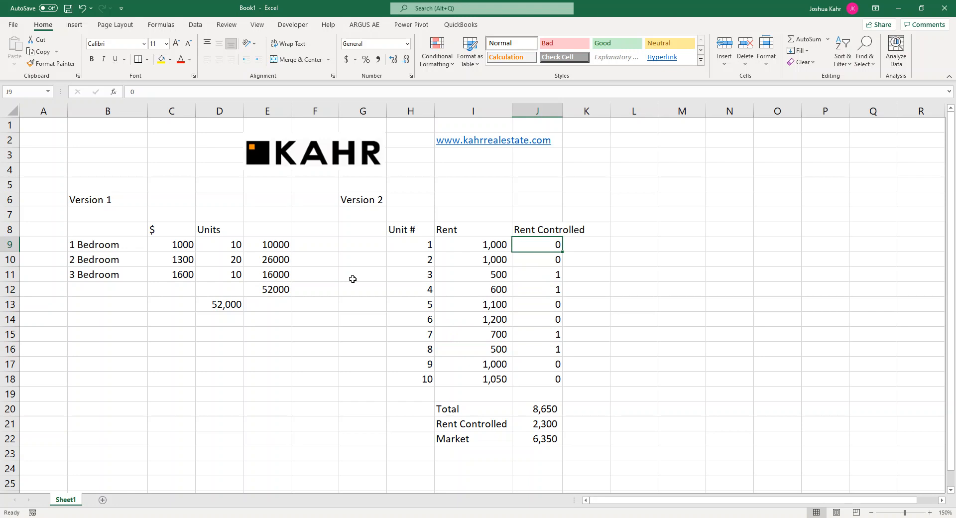
pyautogui.press('Down')
pyautogui.press('Down')
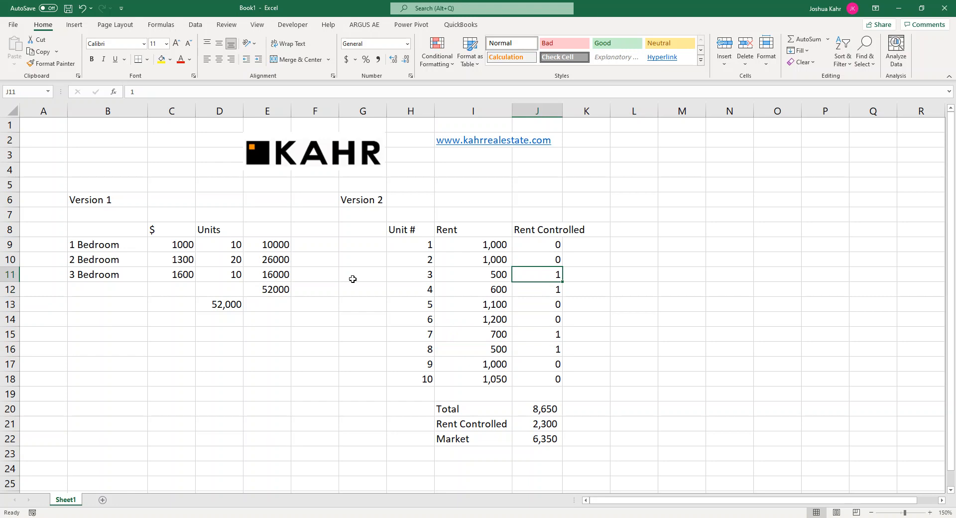
pyautogui.press('F2')
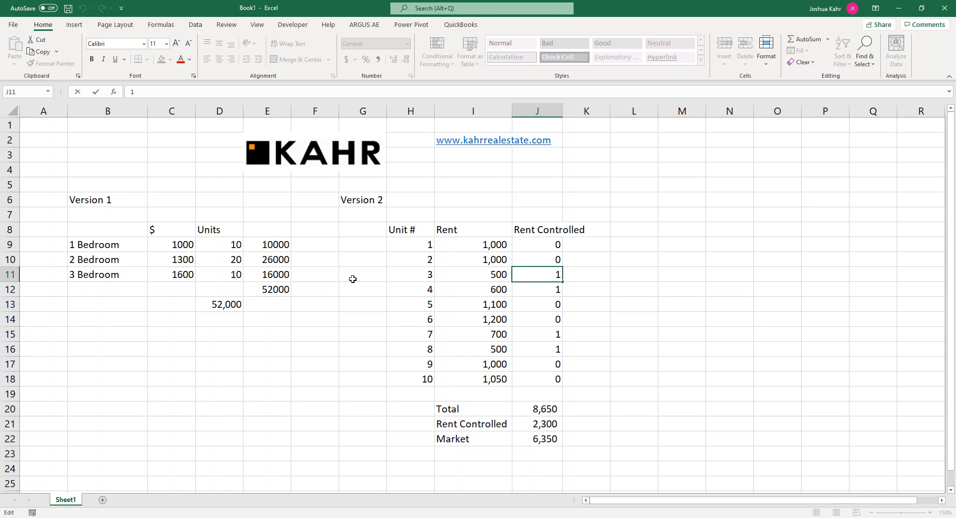
pyautogui.press('Escape')
# Step: Inspect the Total formula in J20 and the rent range it sums
pyautogui.press('Down')
pyautogui.press('Down')
pyautogui.press('Down')
pyautogui.press('Down')
pyautogui.press('Down')
pyautogui.press('Down')
pyautogui.press('Down')
pyautogui.press('Down')
pyautogui.press('Down')
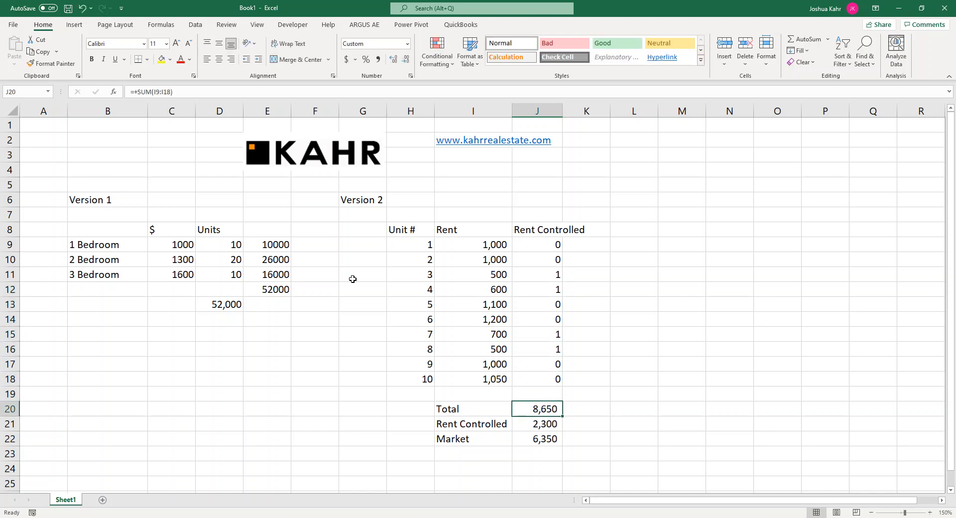
pyautogui.press('F2')
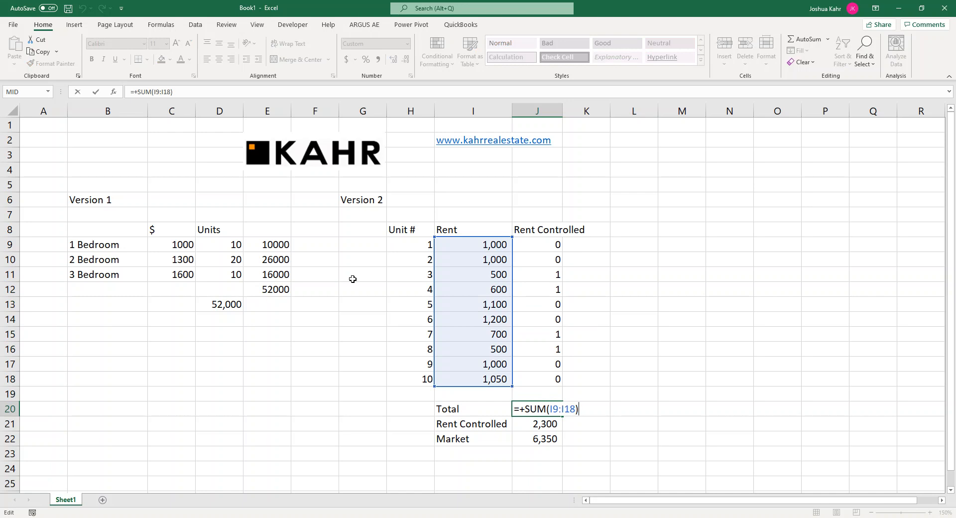
pyautogui.press('Escape')
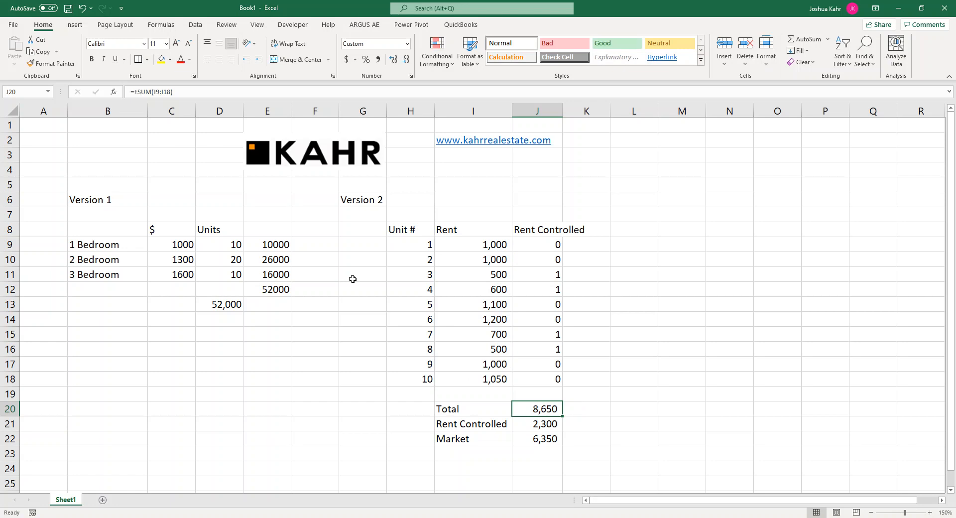
# Step: Inspect the Rent Controlled SUMPRODUCT formula in J21 and the Market formula in J22, and reopen the one in J21
pyautogui.press('Down')
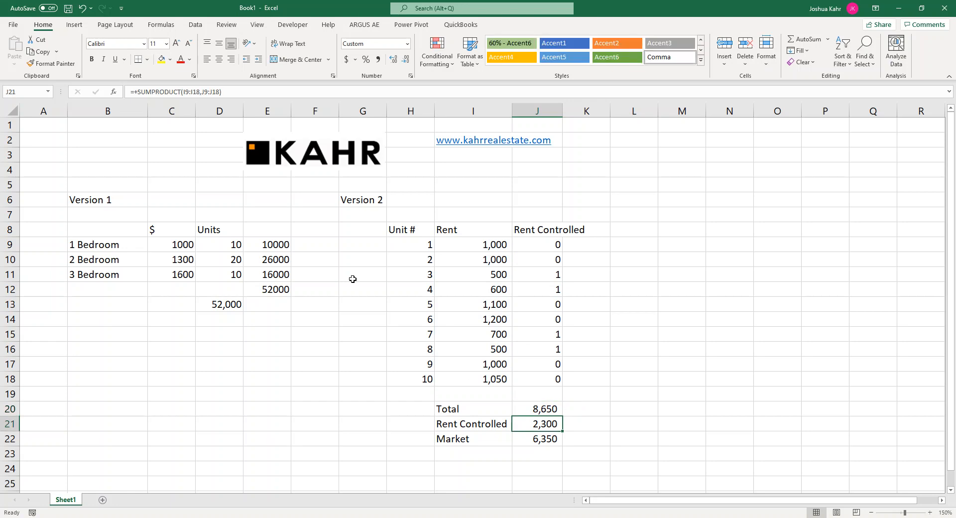
pyautogui.press('F2')
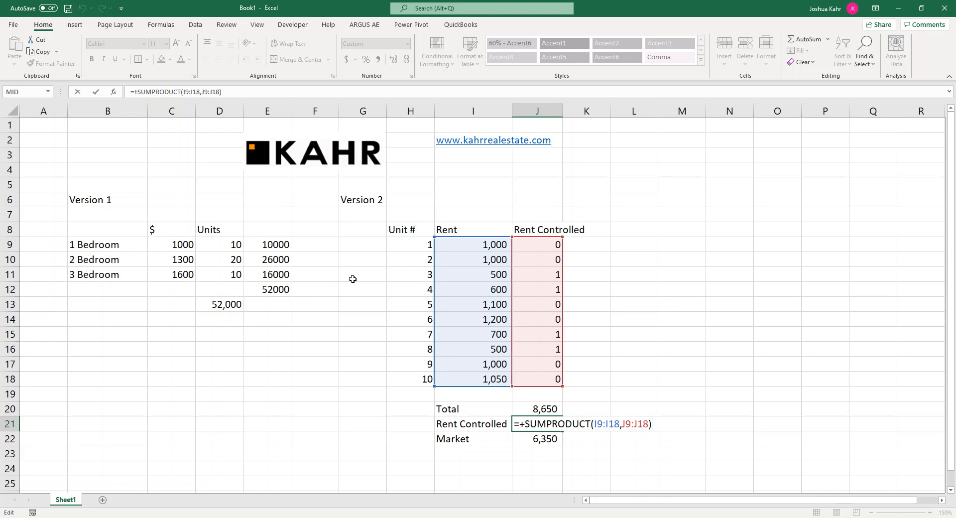
pyautogui.hotkey('ctrl', 'Return')
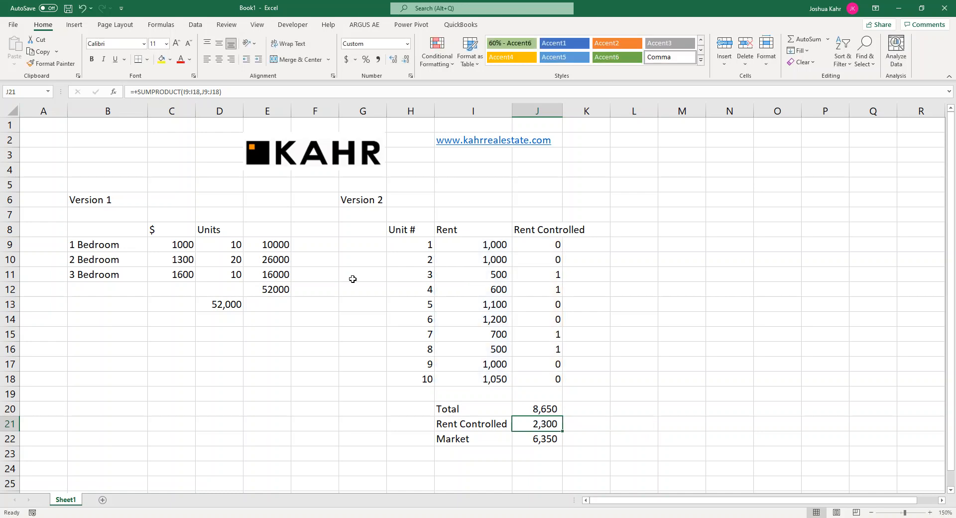
pyautogui.press('Down')
pyautogui.press('F2')
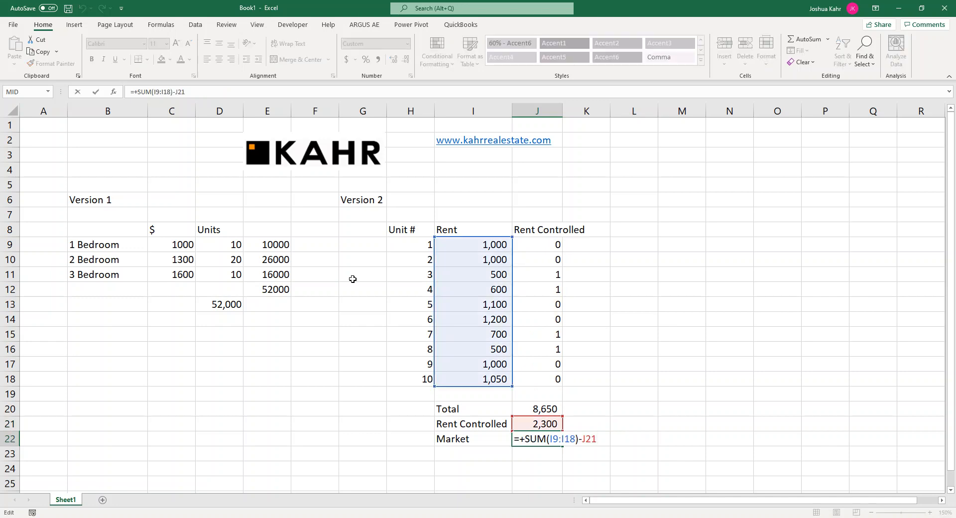
pyautogui.press('Escape')
pyautogui.press('Up')
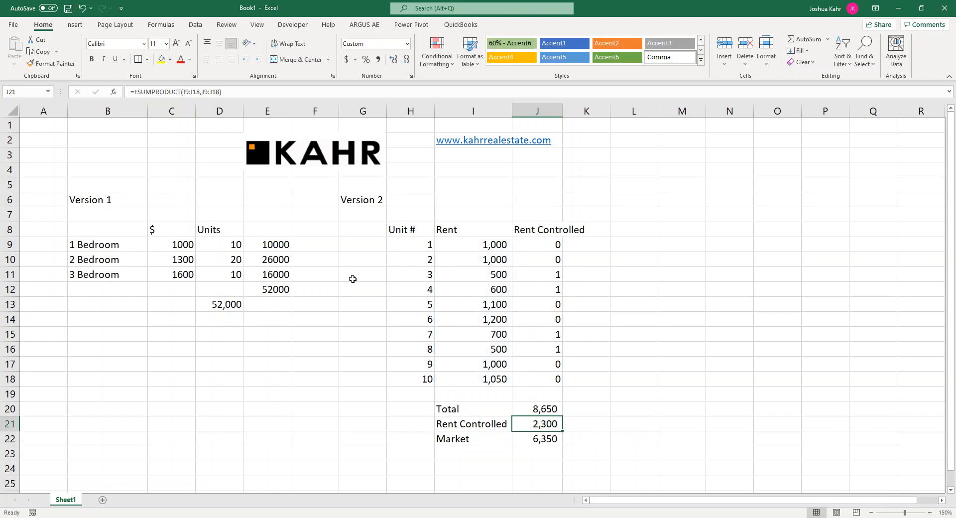
pyautogui.press('F2')
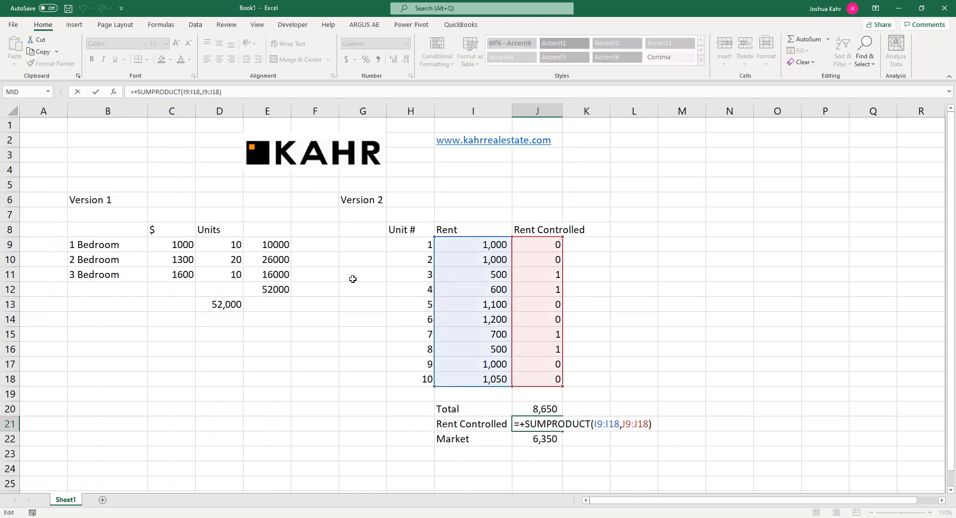